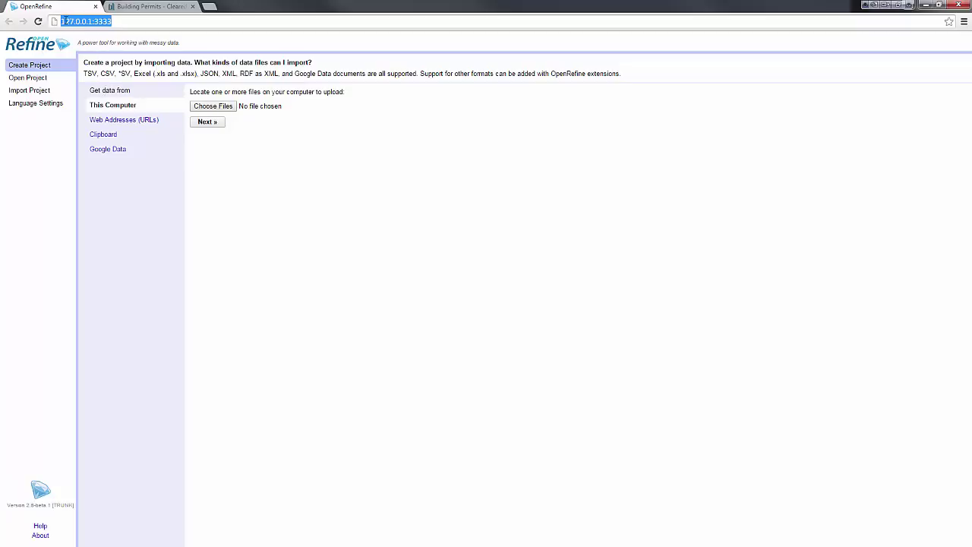
Point out the local OpenRefine address on port 3333 and briefly view the existing projects list
{"action": "left_click", "coordinate": [64, 22]}
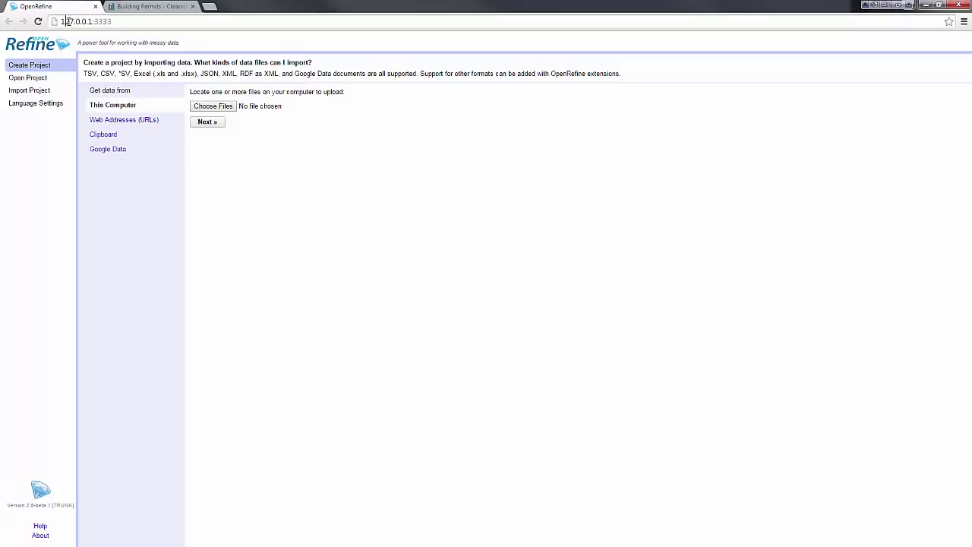
{"action": "left_click_drag", "start_coordinate": [95, 21], "coordinate": [115, 25]}
{"action": "left_click", "coordinate": [35, 79]}
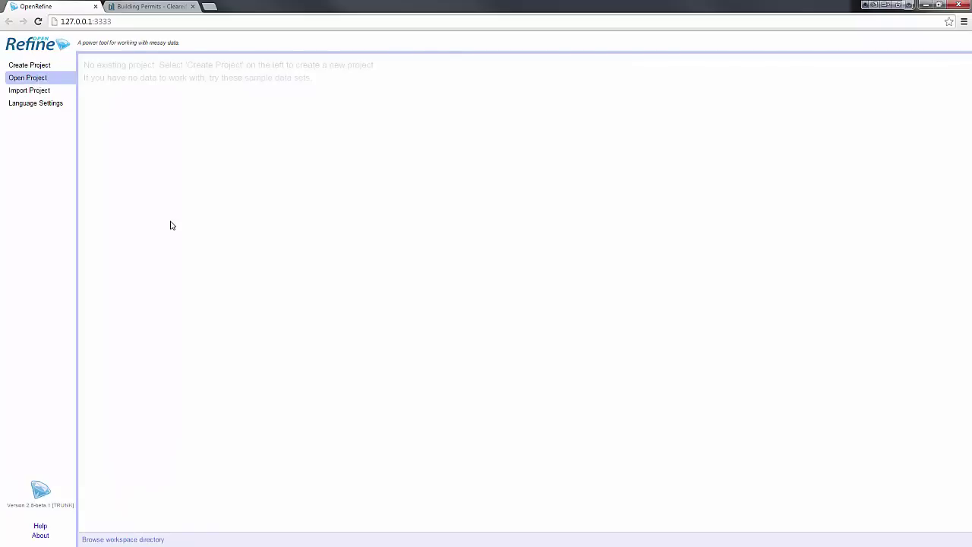
{"action": "left_click", "coordinate": [32, 67]}
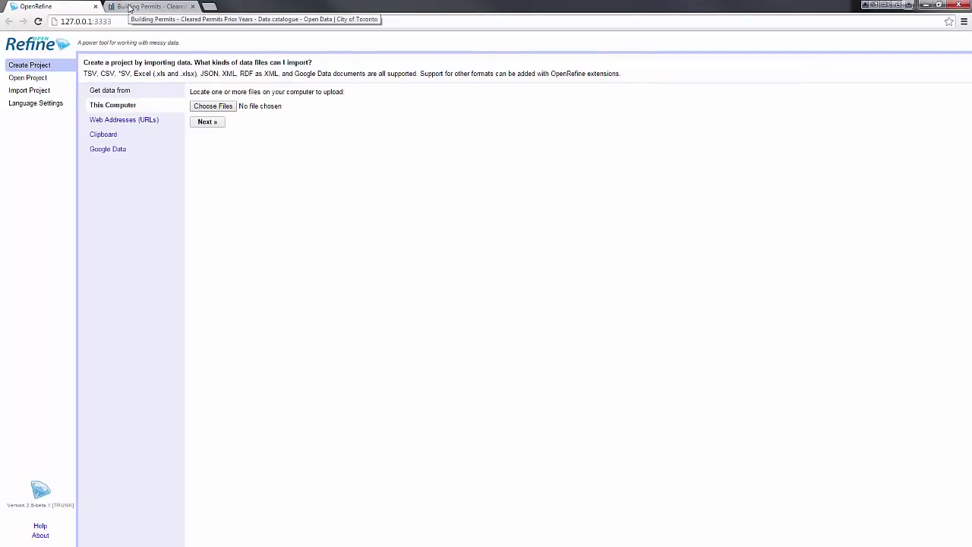
Copy the link address of 'Cleared Permits (2014) in CSV' from the Toronto Open Data page and return to OpenRefine
{"action": "left_click", "coordinate": [130, 8]}
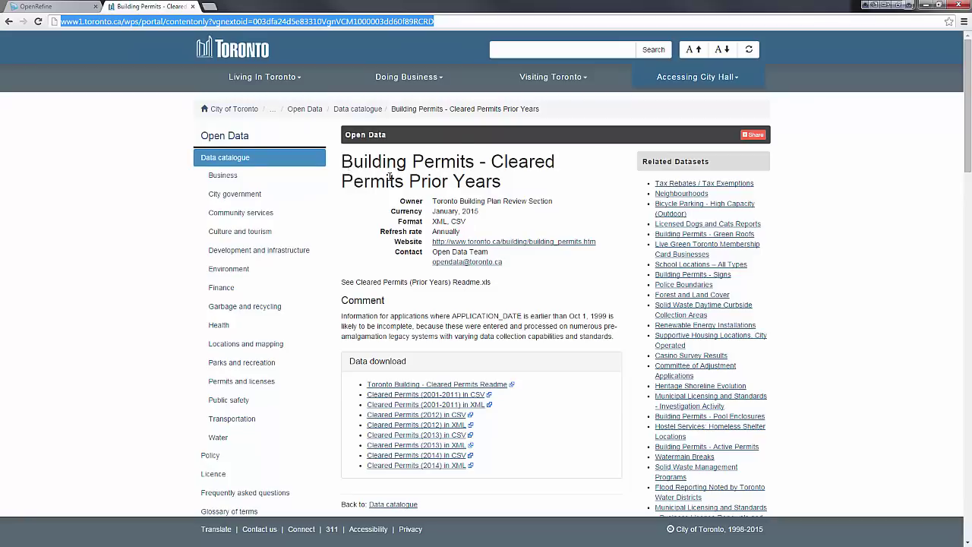
{"action": "scroll", "coordinate": [555, 276], "scroll_direction": "down", "scroll_amount": 2}
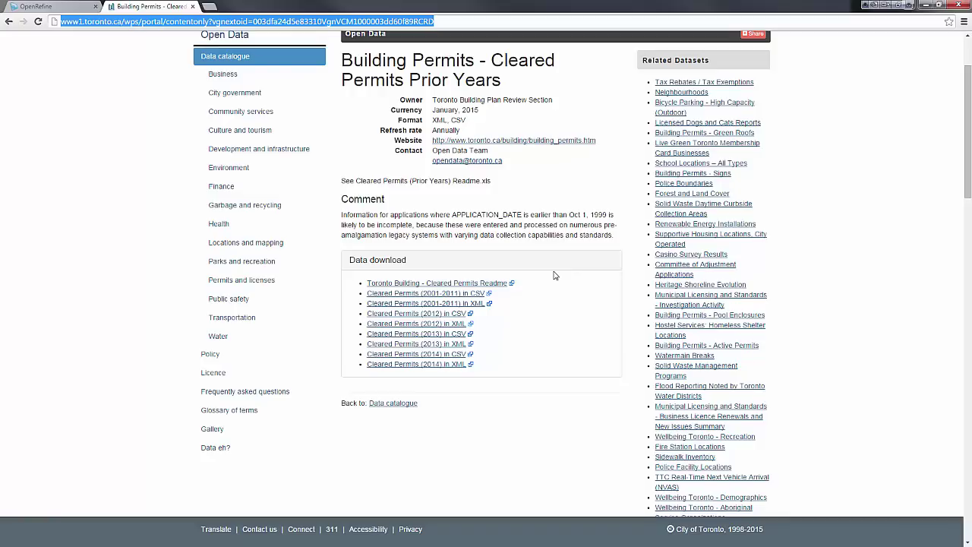
{"action": "right_click", "coordinate": [449, 357]}
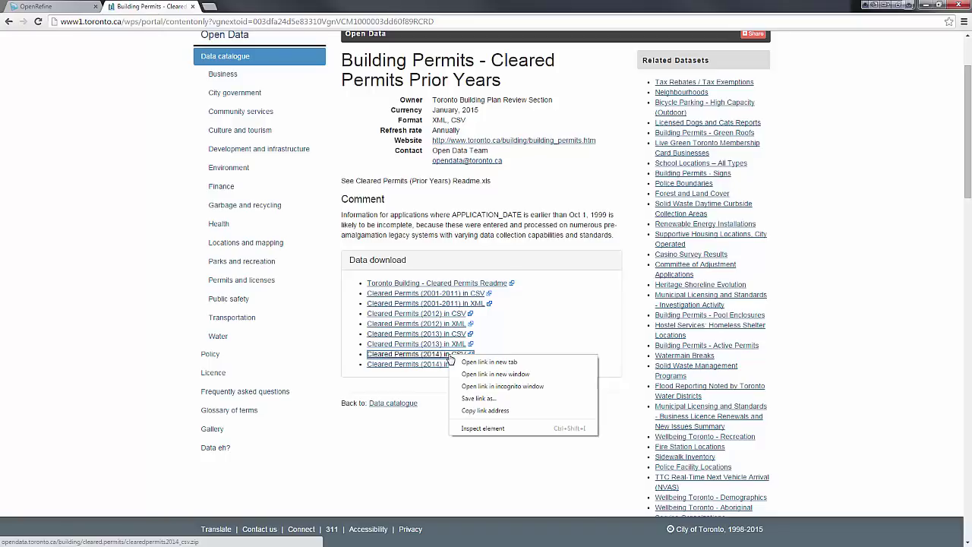
{"action": "left_click", "coordinate": [546, 410]}
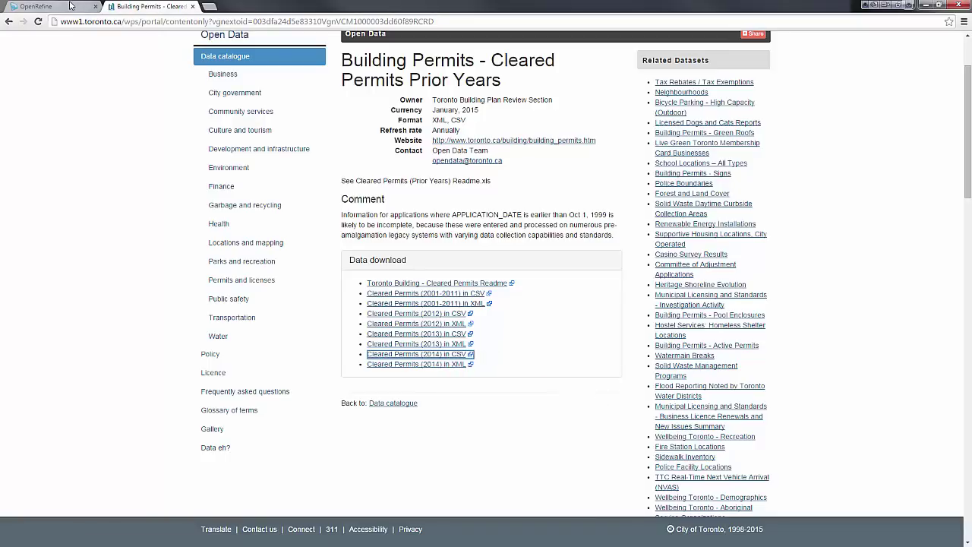
{"action": "left_click", "coordinate": [72, 6]}
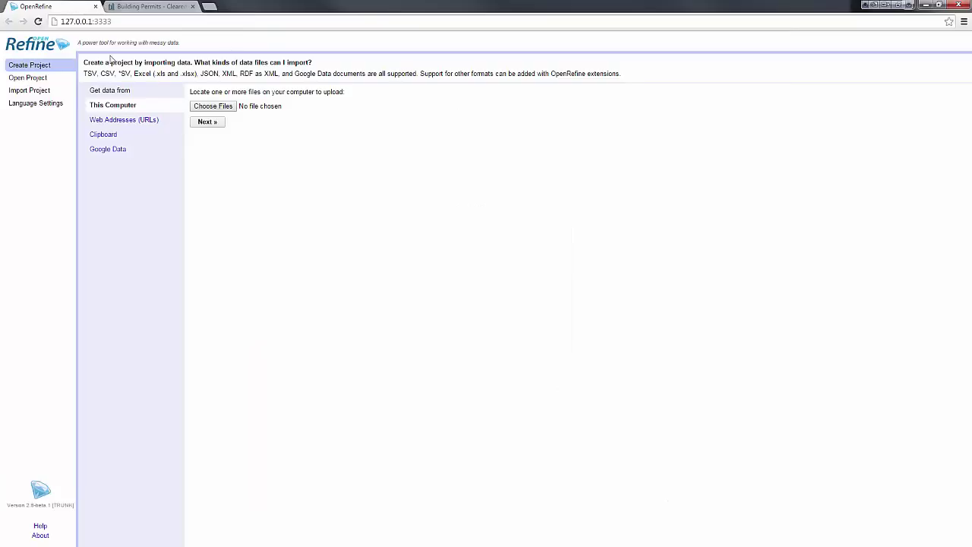
Paste the clearedpermits2014_csv.zip link as a web address and load its comma-separated preview
{"action": "left_click", "coordinate": [142, 123]}
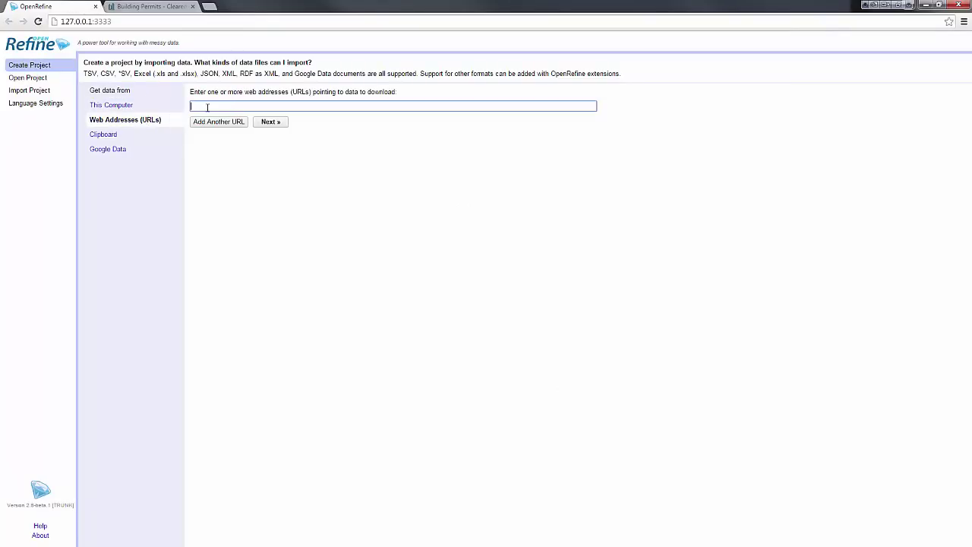
{"action": "right_click", "coordinate": [208, 107]}
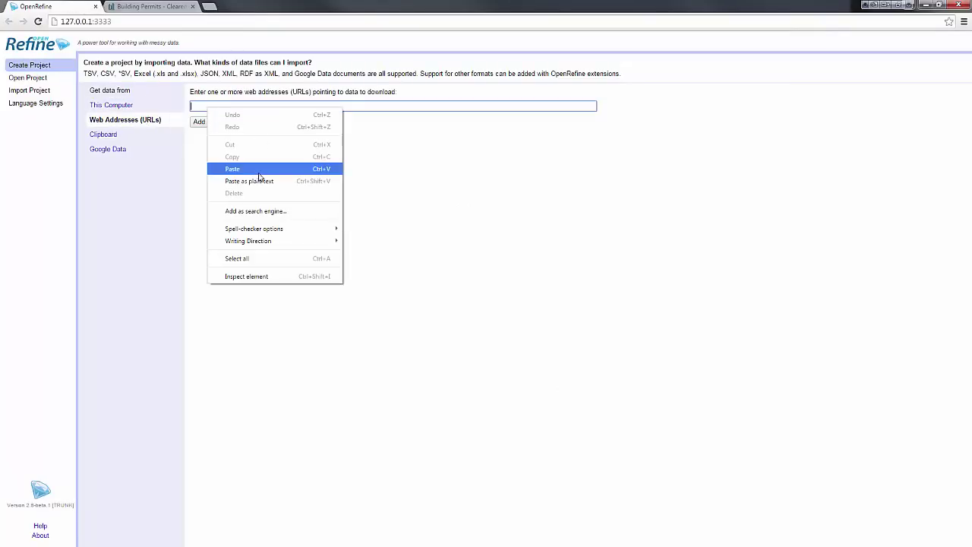
{"action": "left_click", "coordinate": [259, 170]}
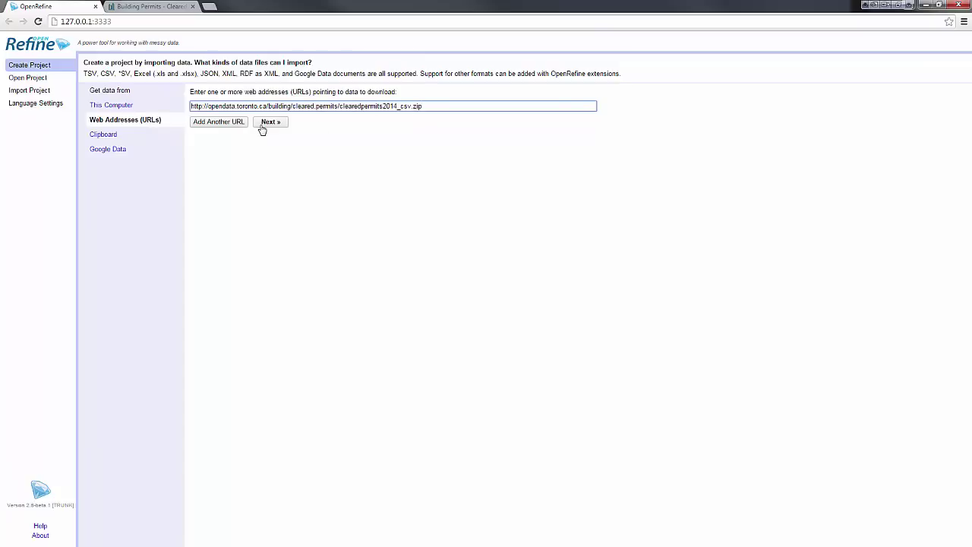
{"action": "left_click", "coordinate": [261, 126]}
{"action": "left_click", "coordinate": [262, 129]}
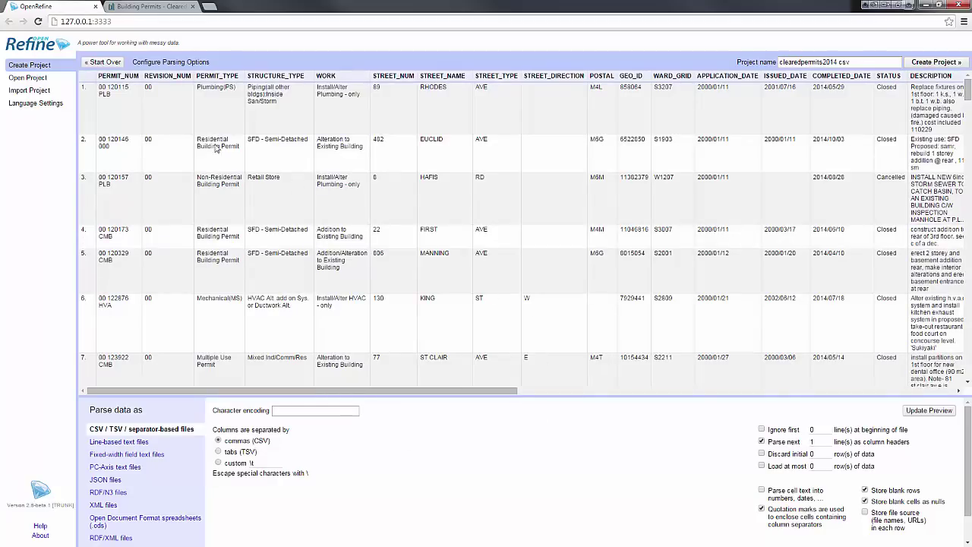
Review the preview, strip 'csv' from the project name to leave clearedpermits2014, and create the project
{"action": "left_click_drag", "start_coordinate": [350, 392], "coordinate": [749, 382]}
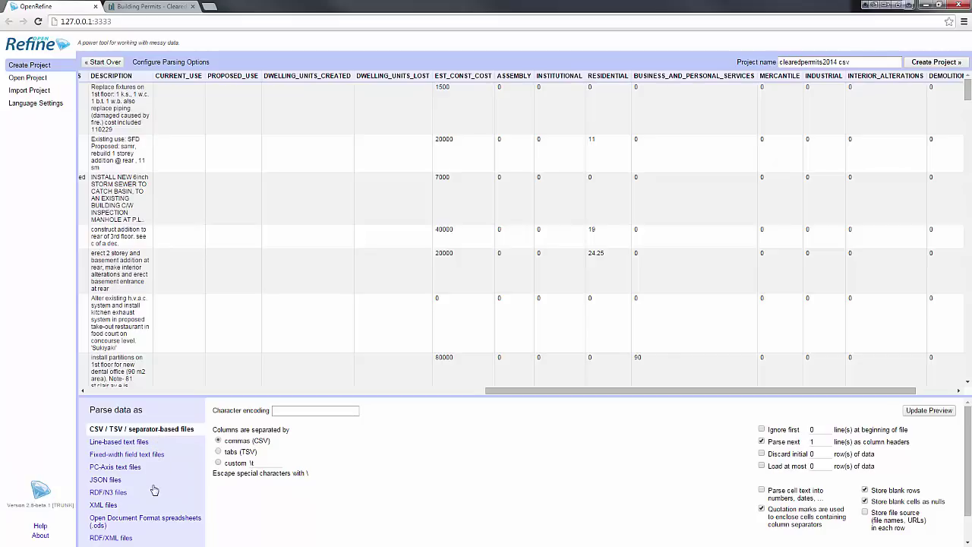
{"action": "scroll", "coordinate": [182, 511], "scroll_direction": "down", "scroll_amount": 1}
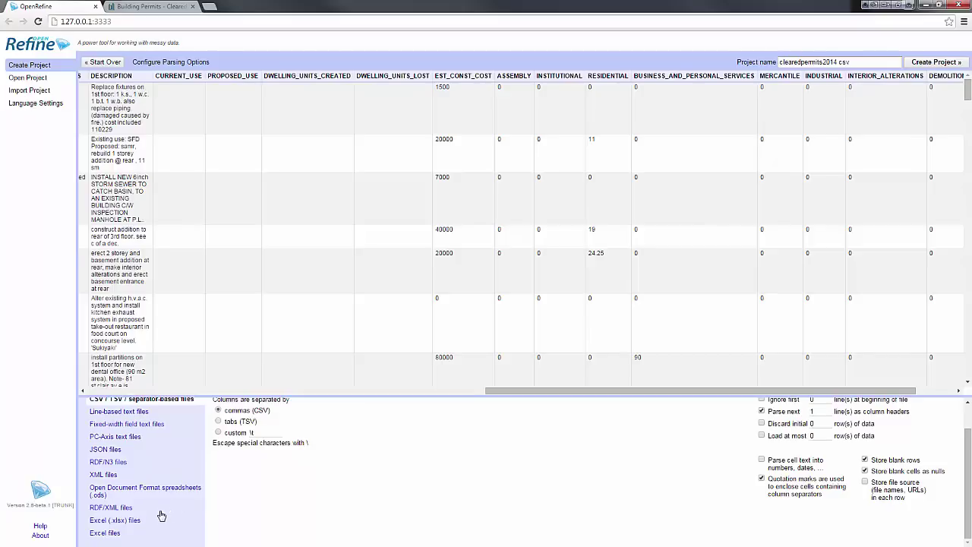
{"action": "scroll", "coordinate": [163, 514], "scroll_direction": "up", "scroll_amount": 1}
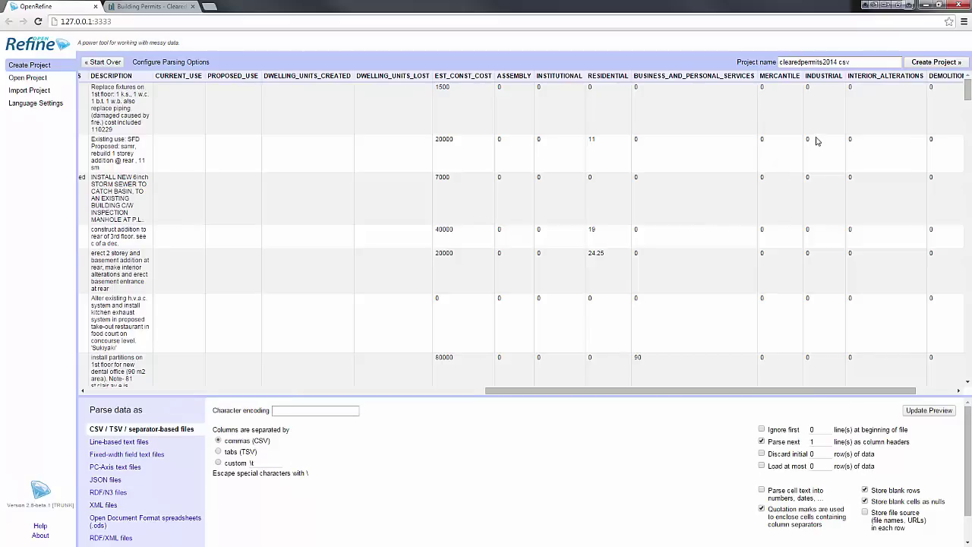
{"action": "double_click", "coordinate": [843, 62]}
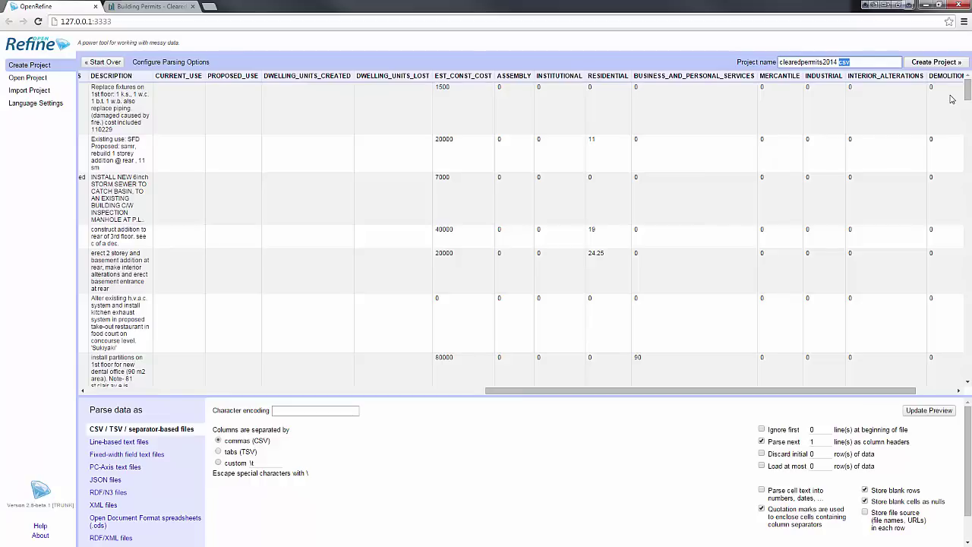
{"action": "key", "text": "BackSpace"}
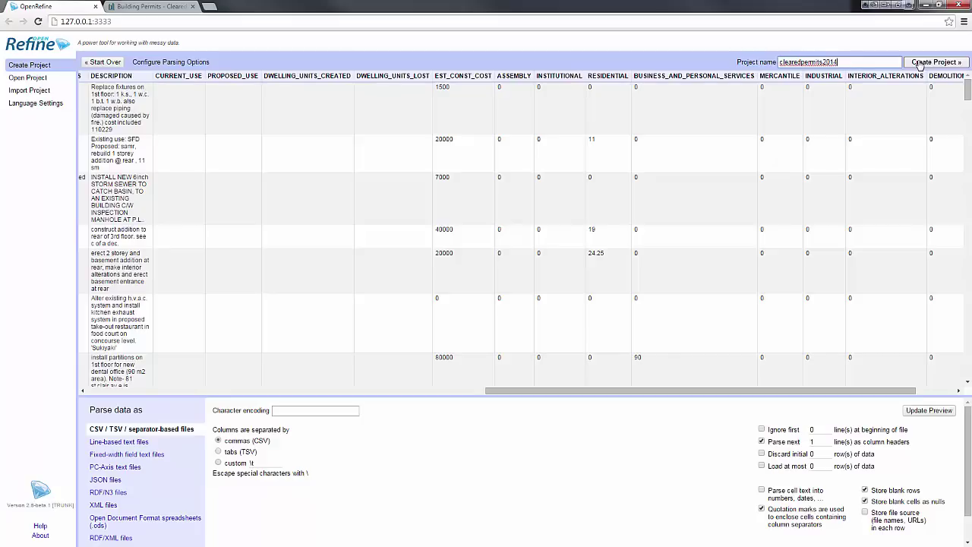
{"action": "left_click", "coordinate": [921, 63]}
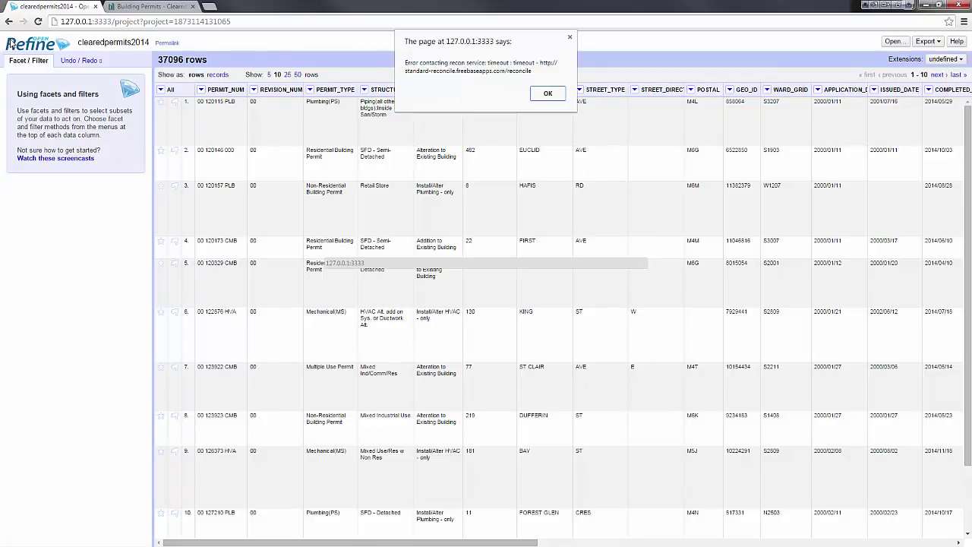
{"action": "left_click", "coordinate": [551, 94]}
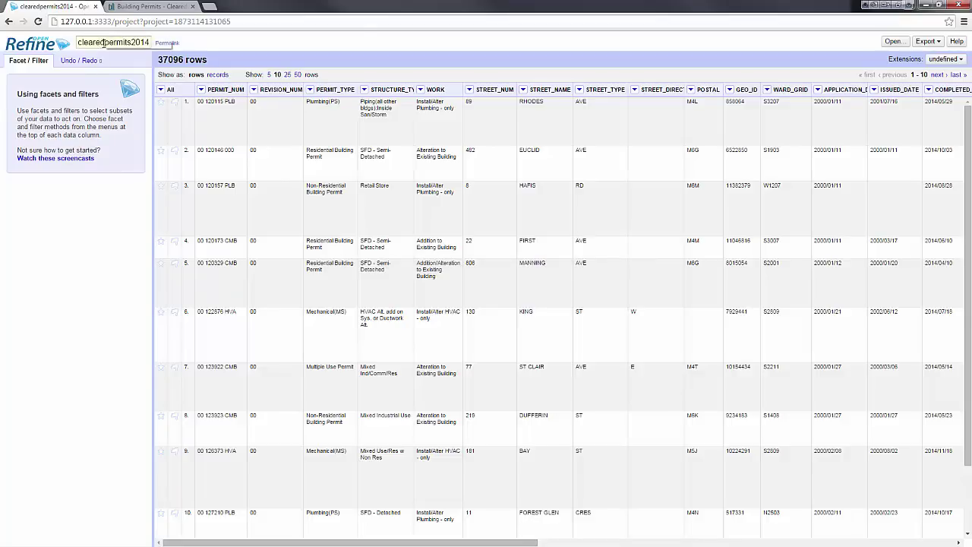
{"action": "left_click", "coordinate": [103, 42]}
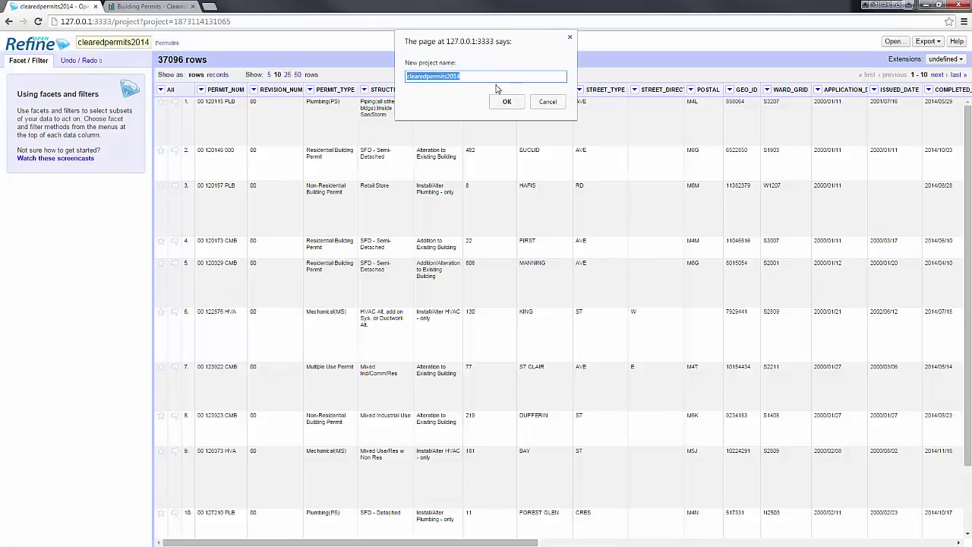
{"action": "left_click", "coordinate": [537, 105]}
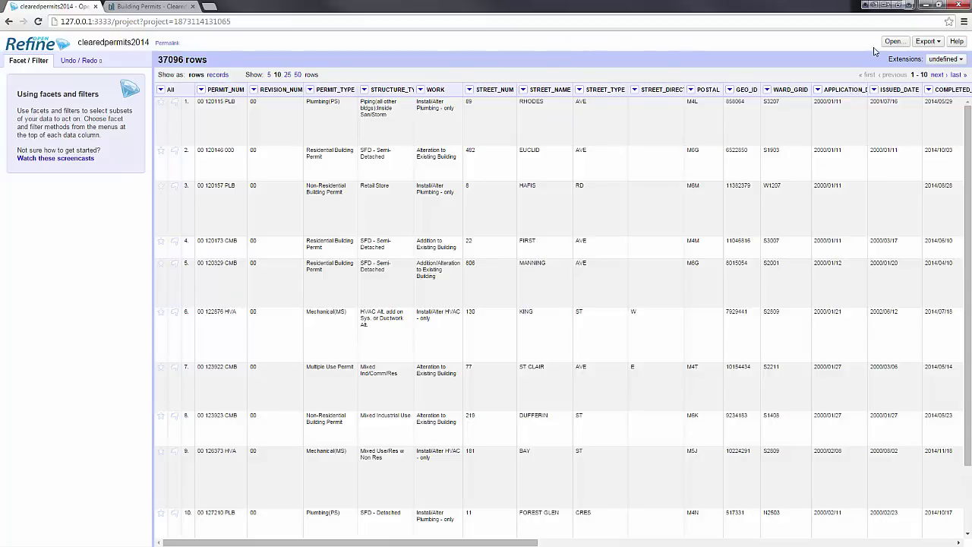
{"action": "left_click", "coordinate": [937, 47]}
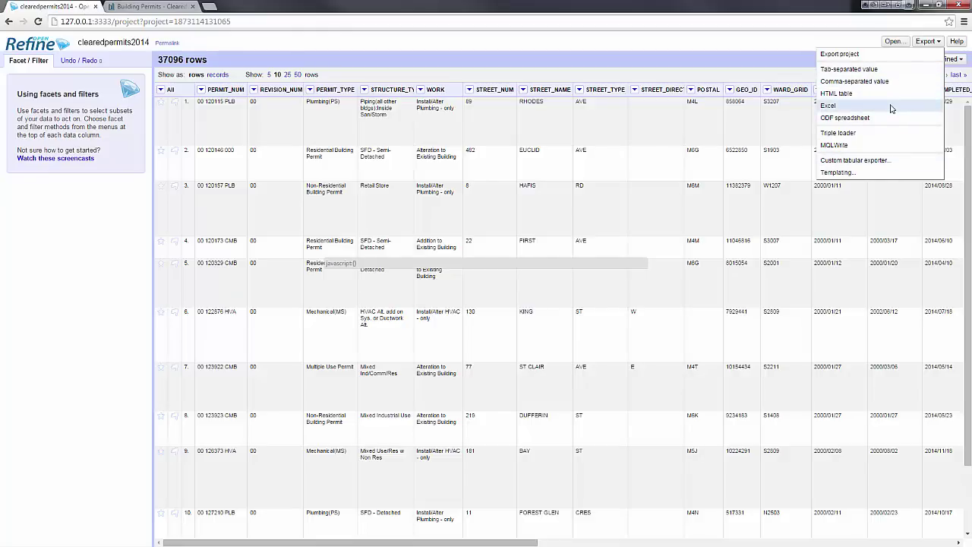
Export the project to Excel, downloading clearedpermits2014.xls
{"action": "left_click", "coordinate": [837, 119]}
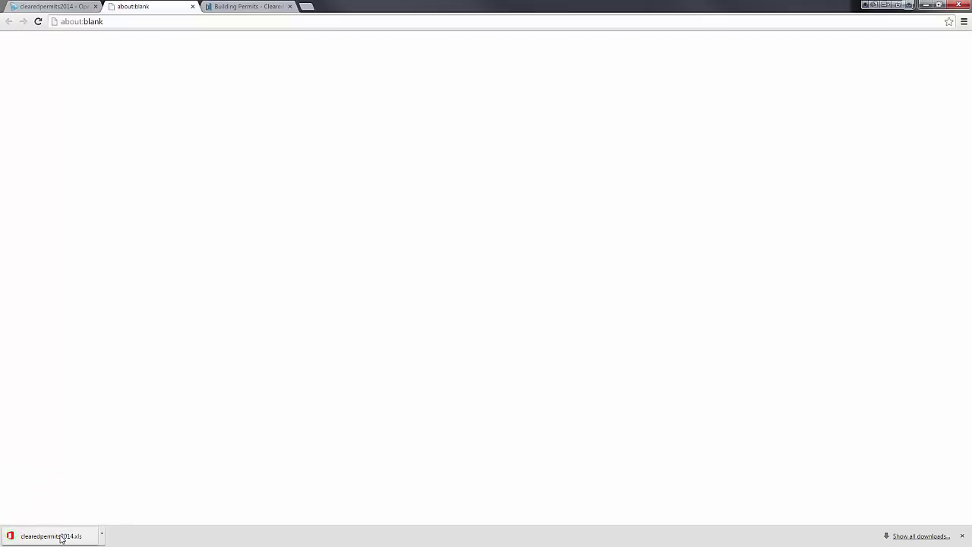
{"action": "left_click", "coordinate": [102, 535]}
Confirm clearedpermits2014.xls in the Downloads folder, then close Explorer and return to the OpenRefine project
{"action": "left_click", "coordinate": [130, 503]}
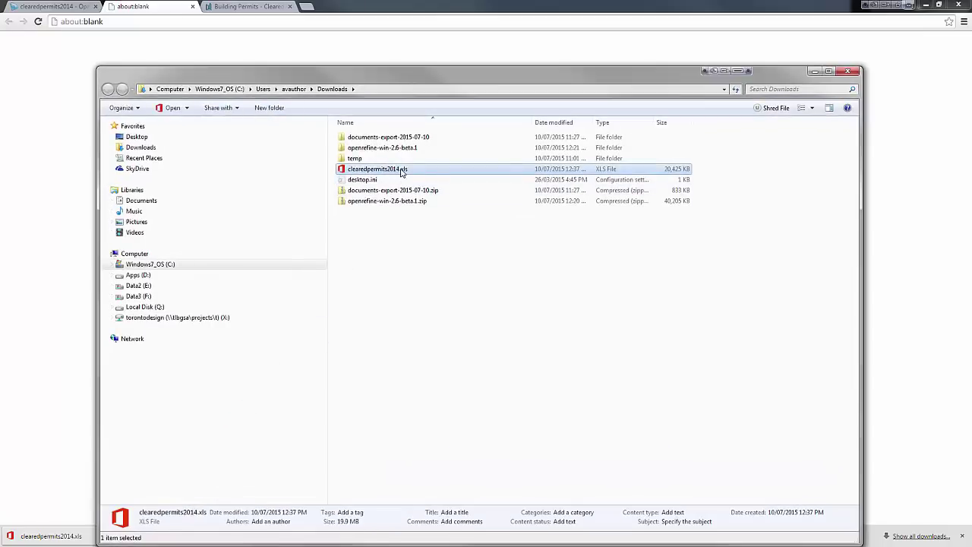
{"action": "left_click", "coordinate": [845, 72]}
{"action": "left_click", "coordinate": [68, 7]}
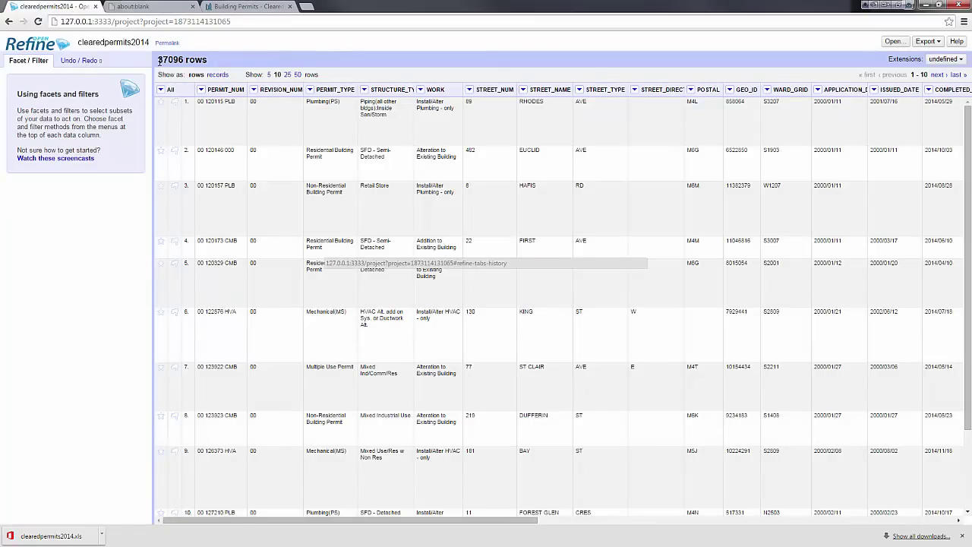
Dismiss the downloads bar and page forward twice to show rows 21–30 of the permits
{"action": "left_click_drag", "start_coordinate": [159, 61], "coordinate": [169, 66]}
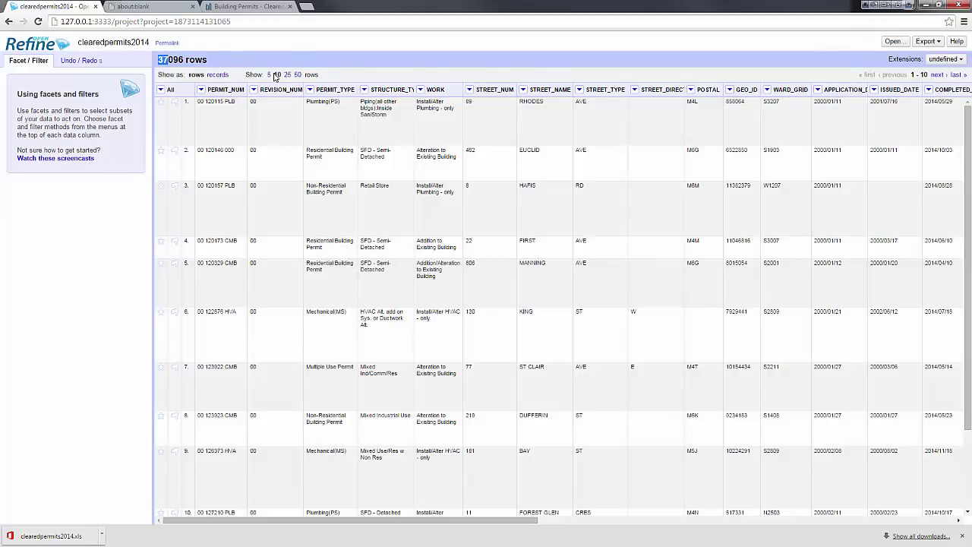
{"action": "scroll", "coordinate": [311, 251], "scroll_direction": "down", "scroll_amount": 3}
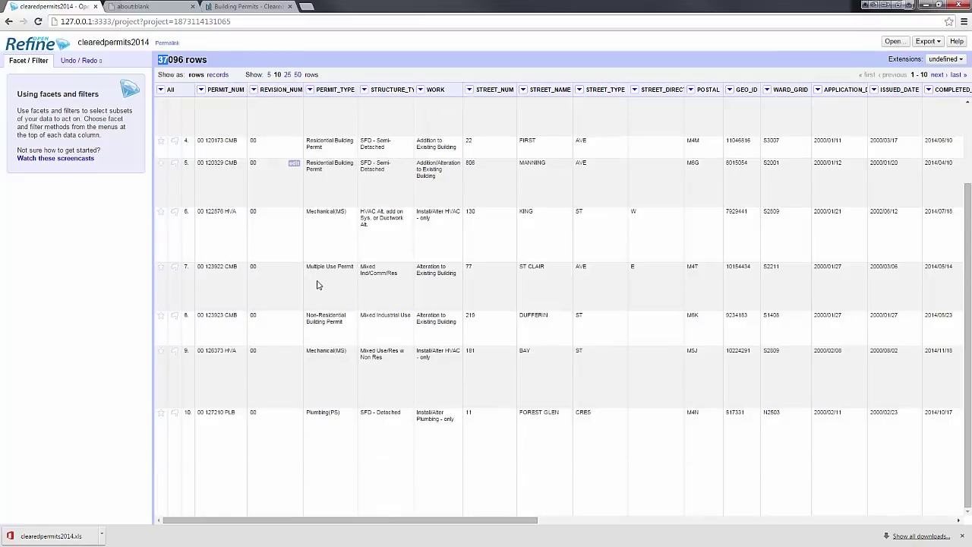
{"action": "left_click", "coordinate": [962, 537]}
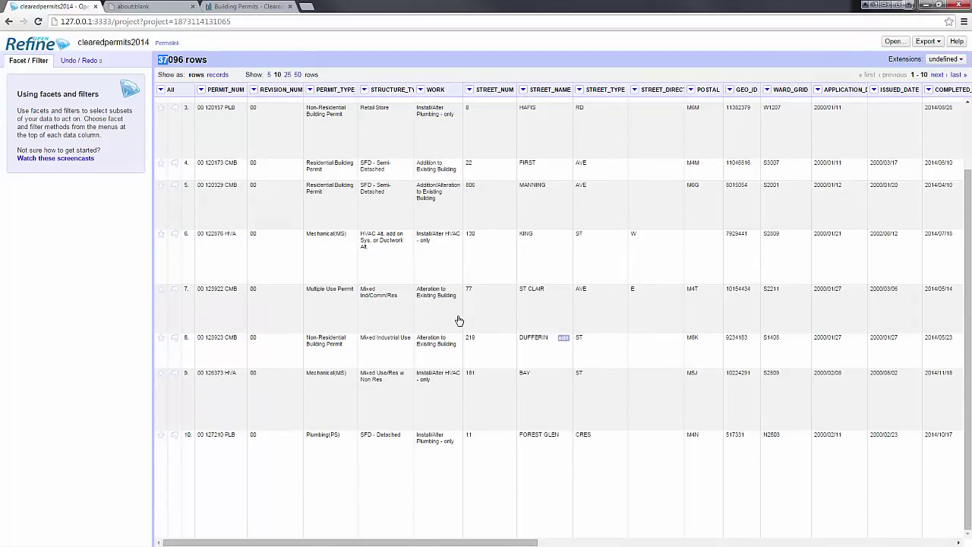
{"action": "scroll", "coordinate": [459, 320], "scroll_direction": "up", "scroll_amount": 2}
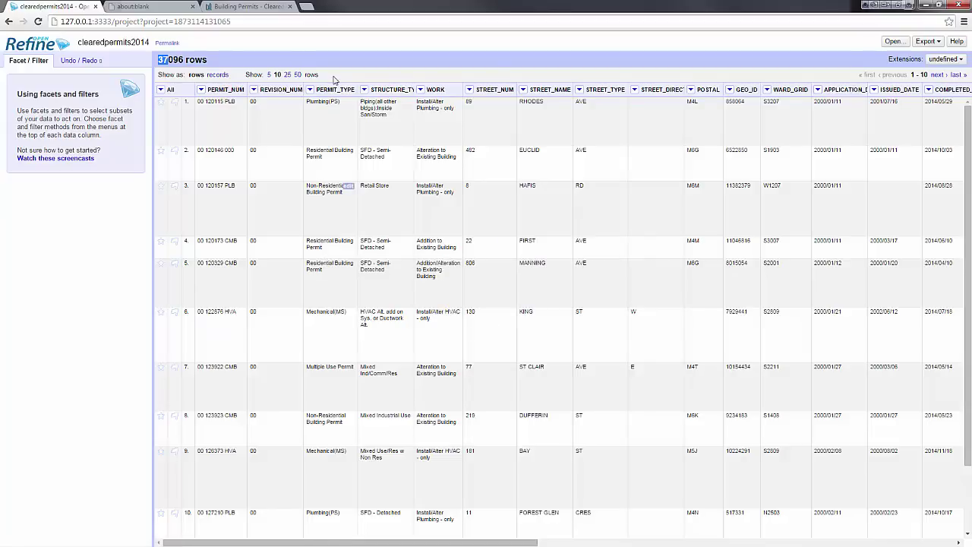
{"action": "left_click", "coordinate": [938, 76]}
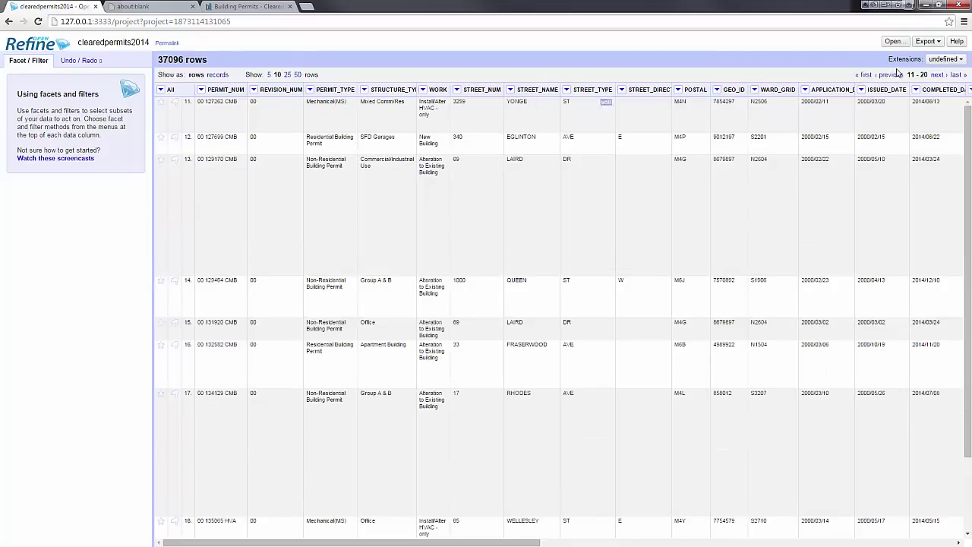
{"action": "left_click", "coordinate": [936, 75]}
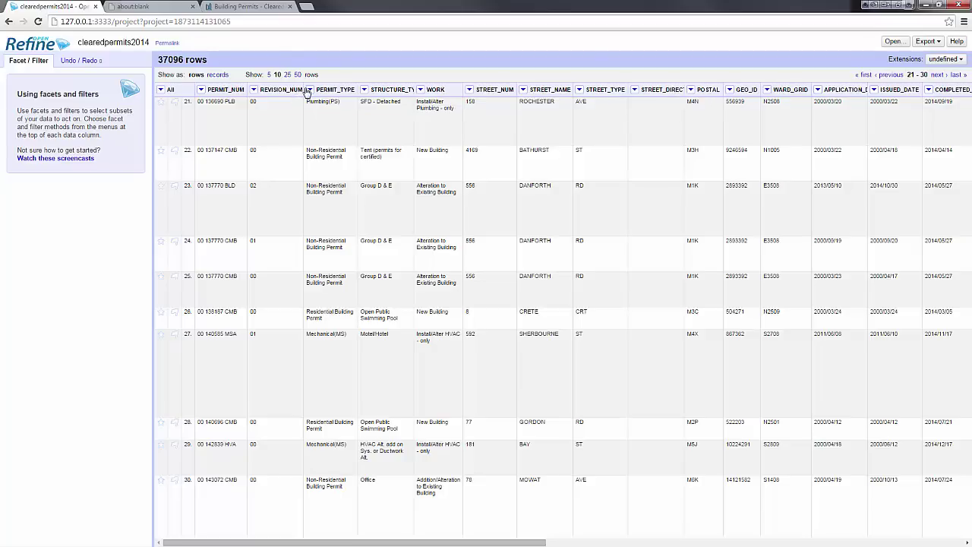
{"action": "left_click", "coordinate": [310, 90]}
Add a text facet on the PERMIT_TYPE column
{"action": "mouse_move", "coordinate": [335, 101]}
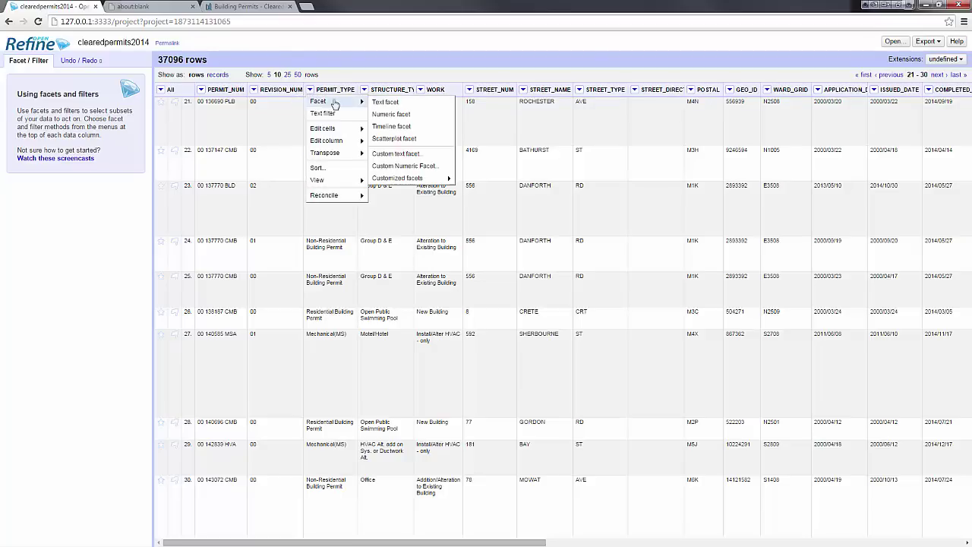
{"action": "left_click", "coordinate": [430, 103]}
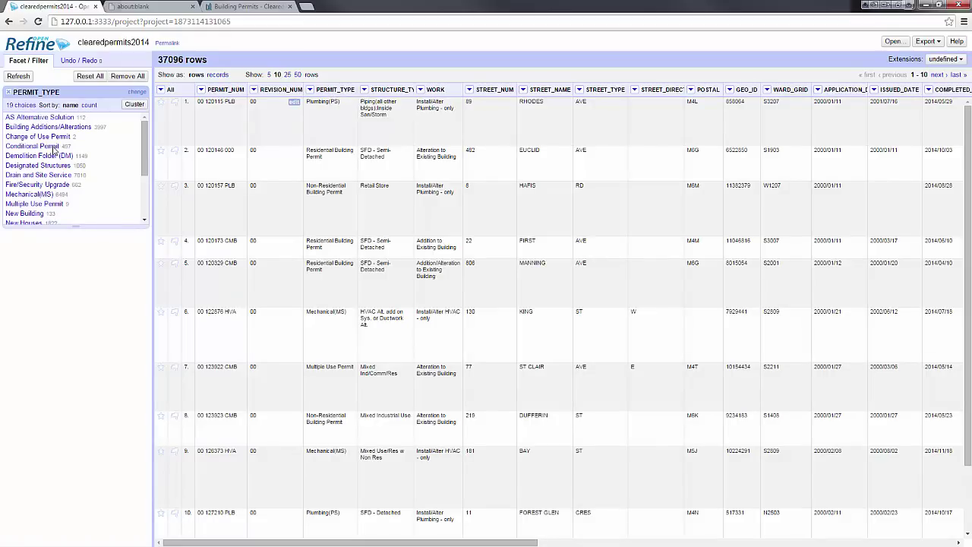
{"action": "scroll", "coordinate": [55, 150], "scroll_direction": "down", "scroll_amount": 3}
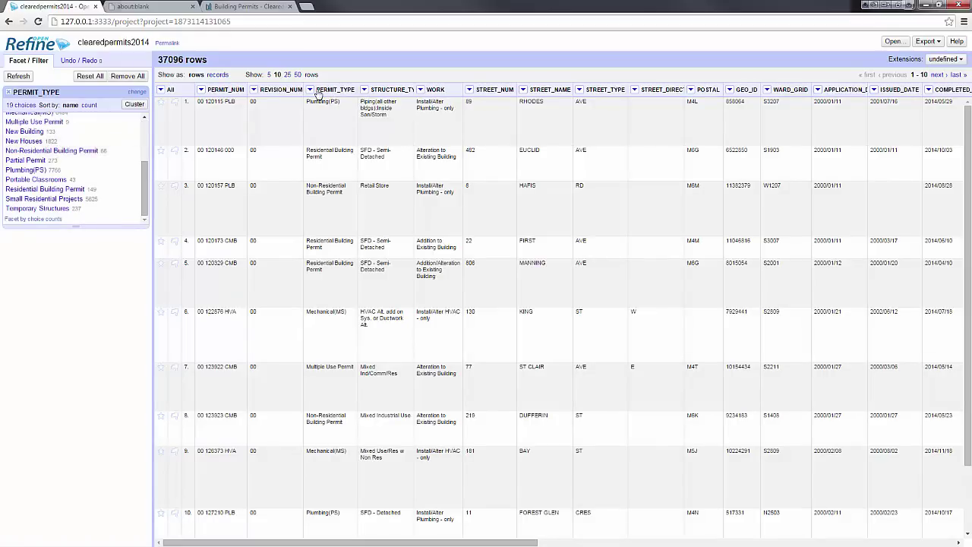
Trim leading and trailing whitespace in PERMIT_TYPE, then enlarge the facet to show all 19 types
{"action": "left_click", "coordinate": [310, 90]}
{"action": "mouse_move", "coordinate": [334, 128]}
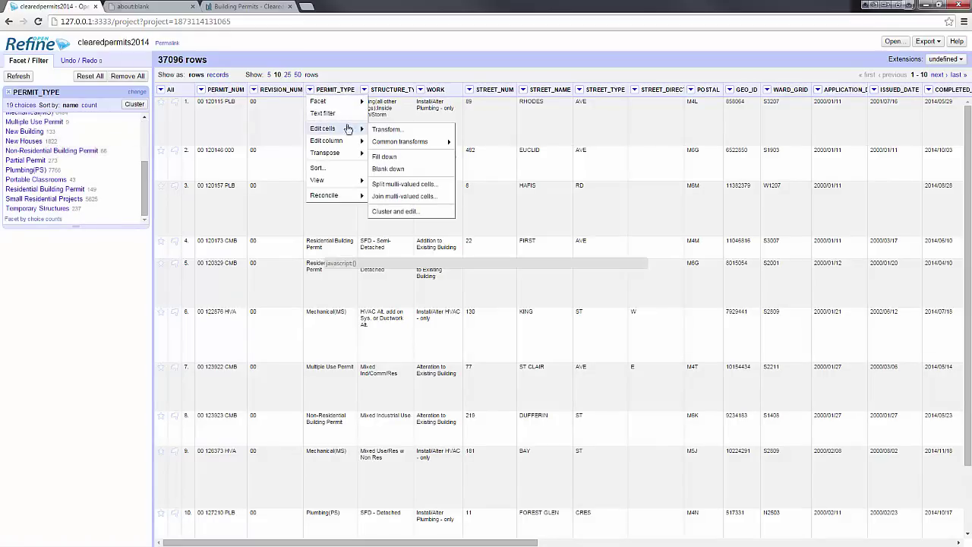
{"action": "mouse_move", "coordinate": [425, 141]}
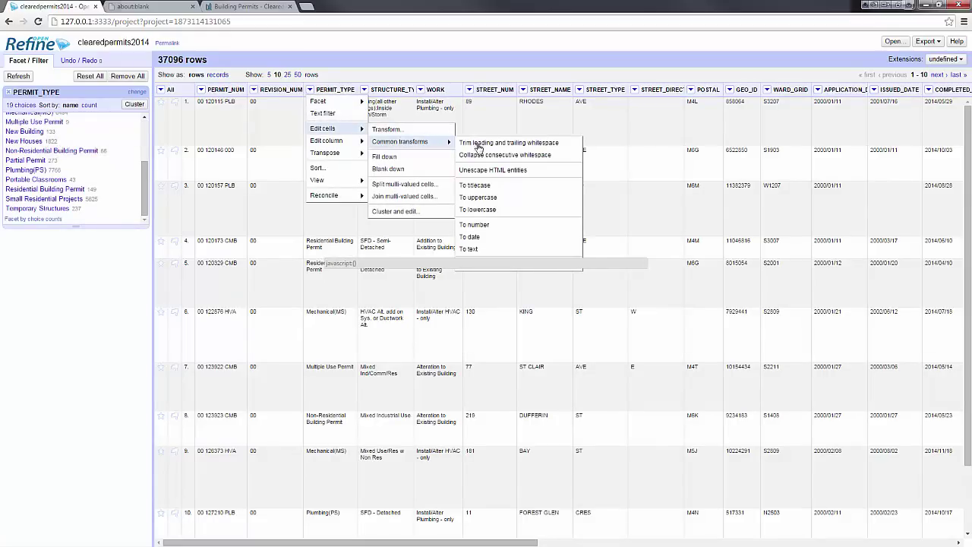
{"action": "left_click", "coordinate": [561, 150]}
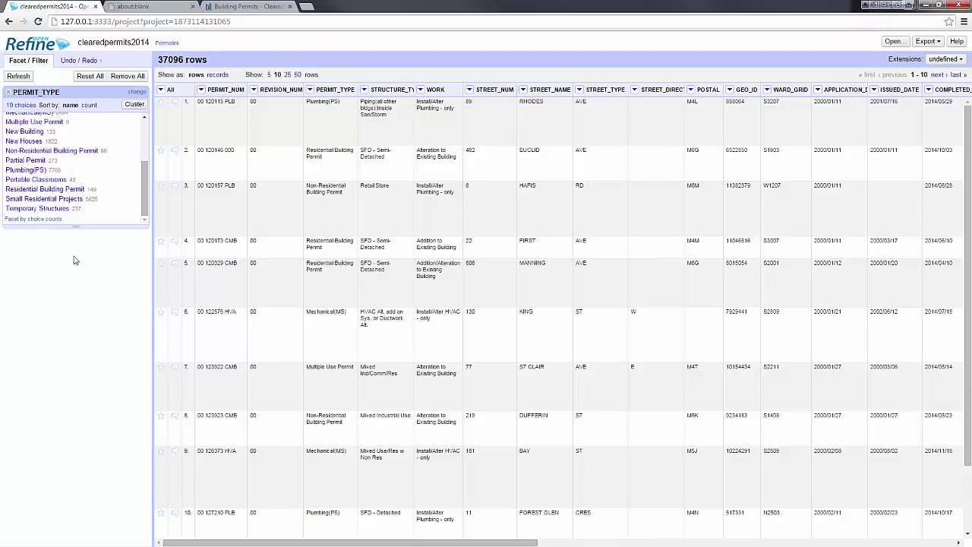
{"action": "left_click_drag", "start_coordinate": [80, 226], "coordinate": [80, 328]}
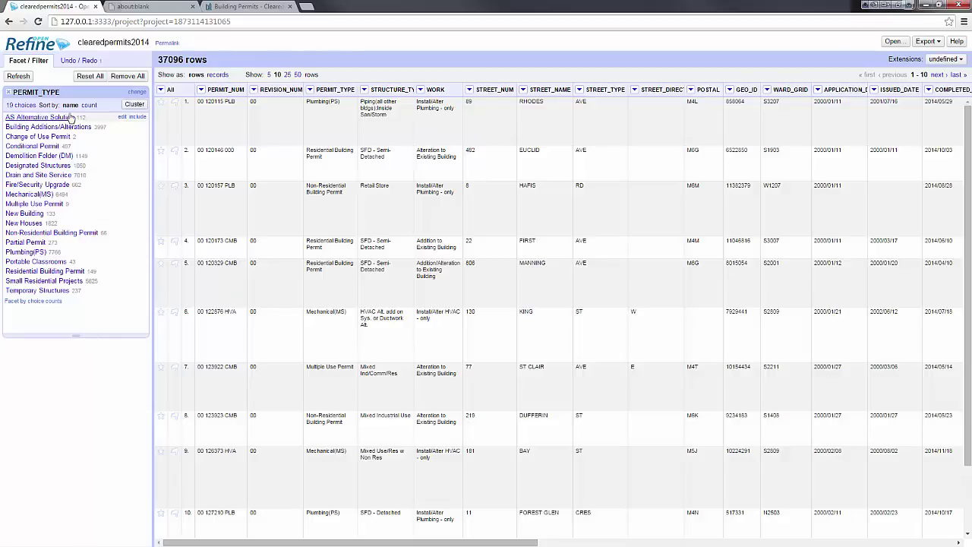
Show the Undo / Redo history listing Create project and the PERMIT_TYPE trim
{"action": "left_click", "coordinate": [80, 60]}
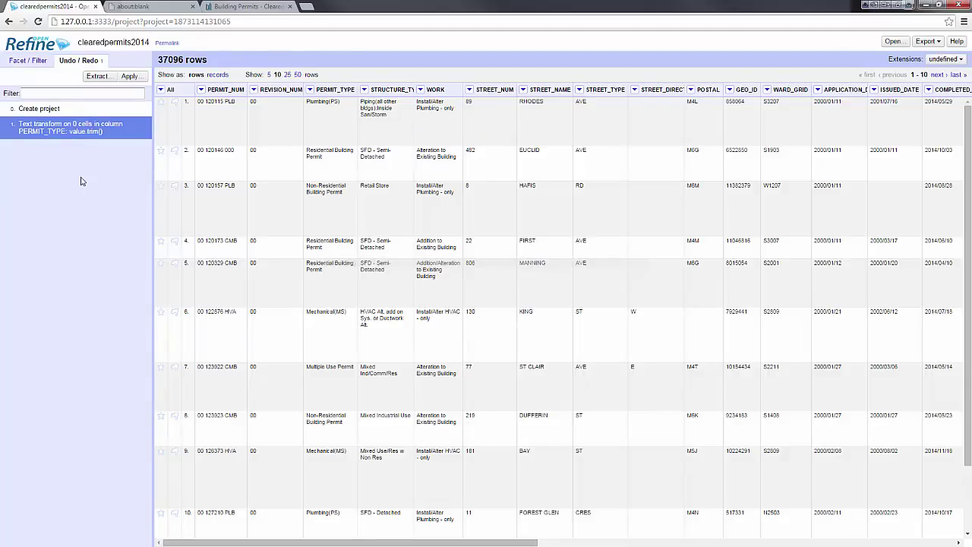